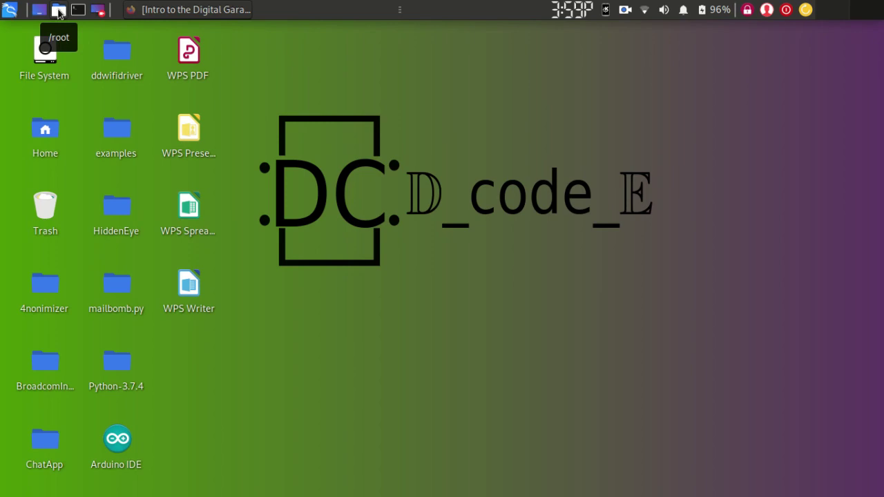
Briefly open and close the Places folder list and the application launcher.
click(59, 14)
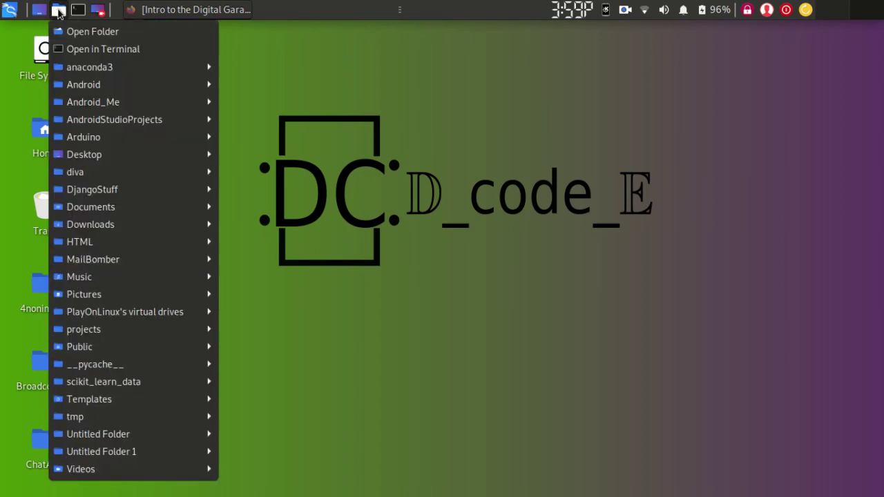
click(10, 14)
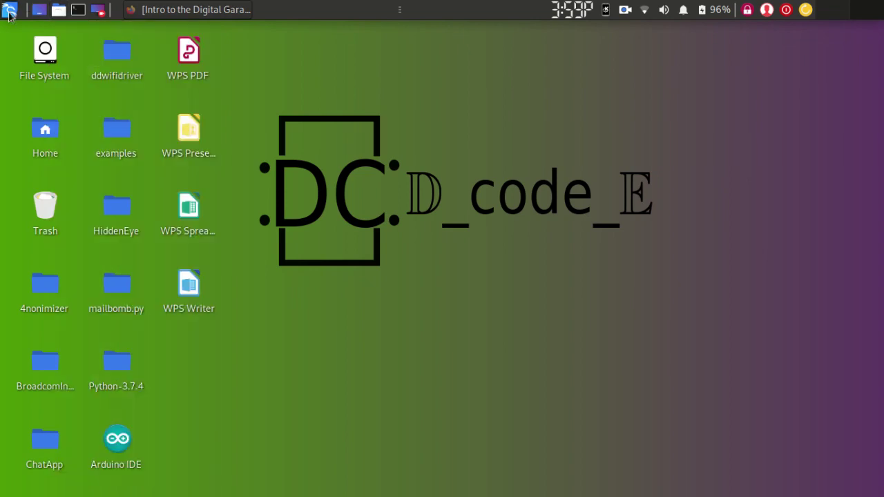
click(10, 14)
text(l)
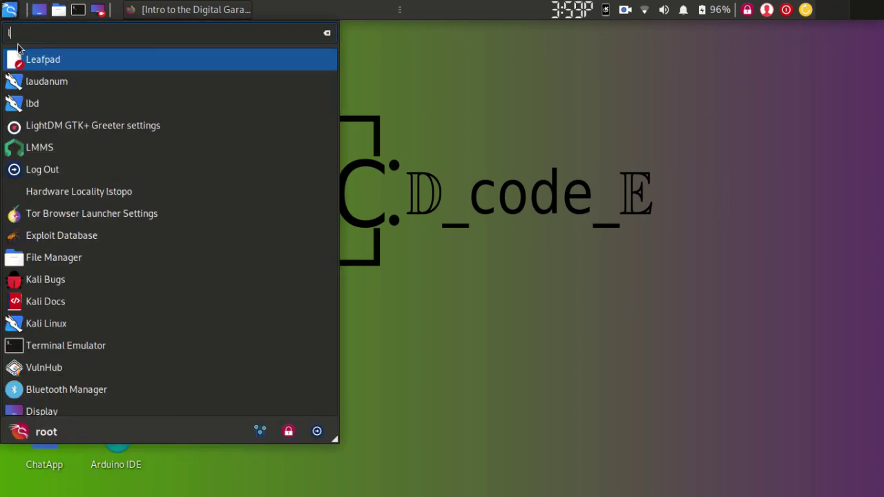
click(450, 209)
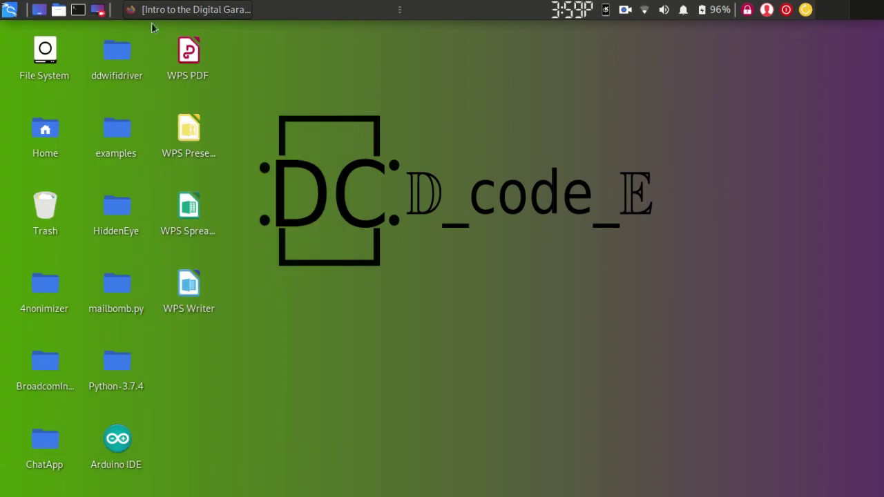
In a new terminal, rerun 'source deactivate' from history and clear the screen.
click(78, 11)
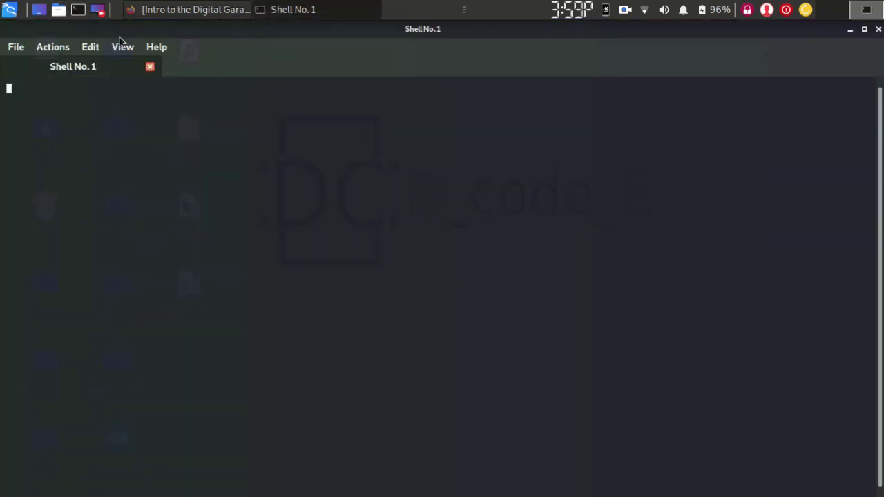
key(Up)
key(Up)
key(Down)
key(Return)
key(Up)
key(Up)
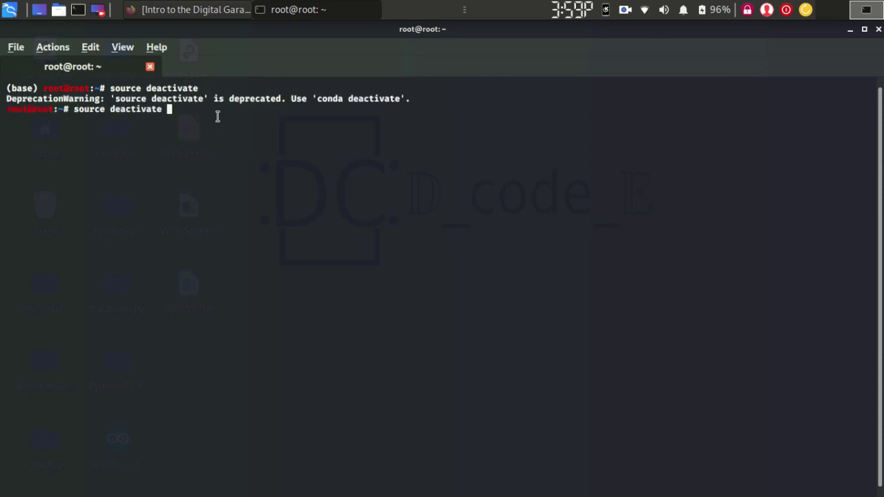
key(Down)
key(Down)
text(clear)
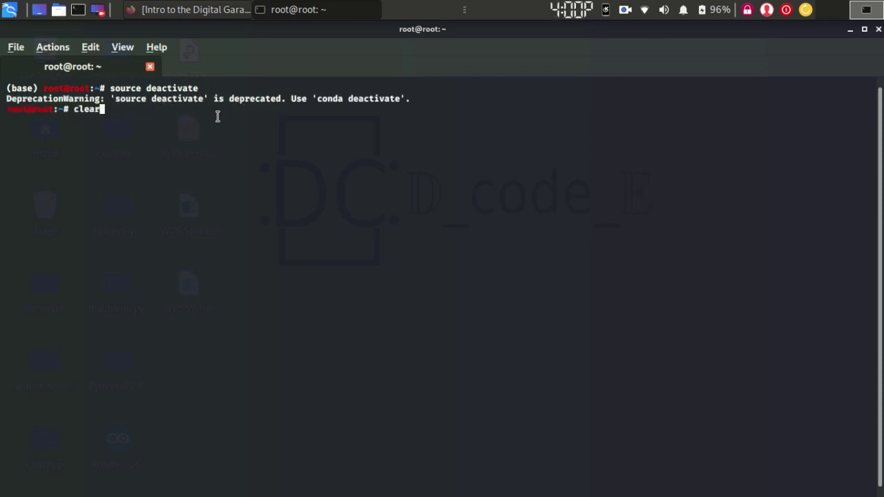
key(Return)
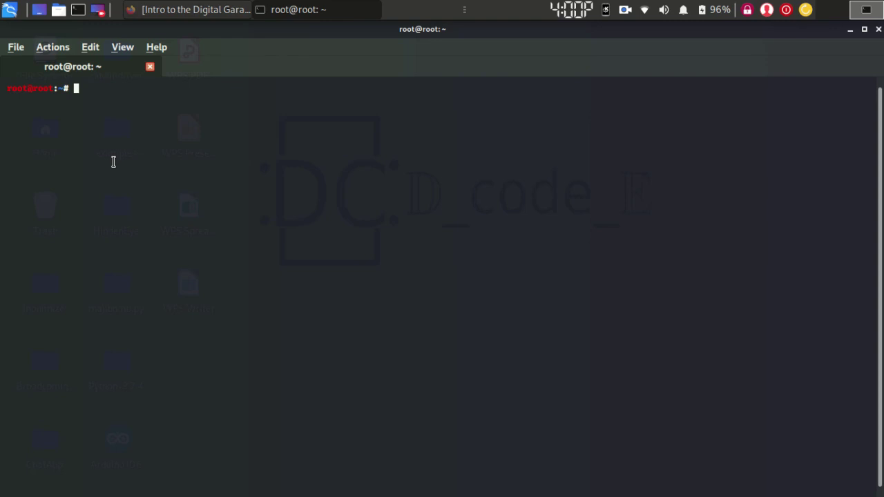
Run 'sudo apt-get install playonlinux' (already 4.3.4-1), then open the home folder.
text(playonlinux)
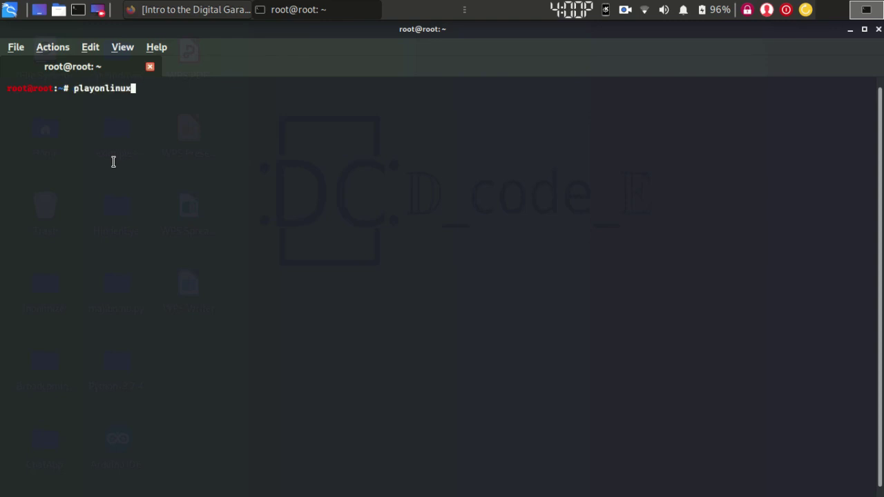
key(Home)
text(sudo apt-get install)
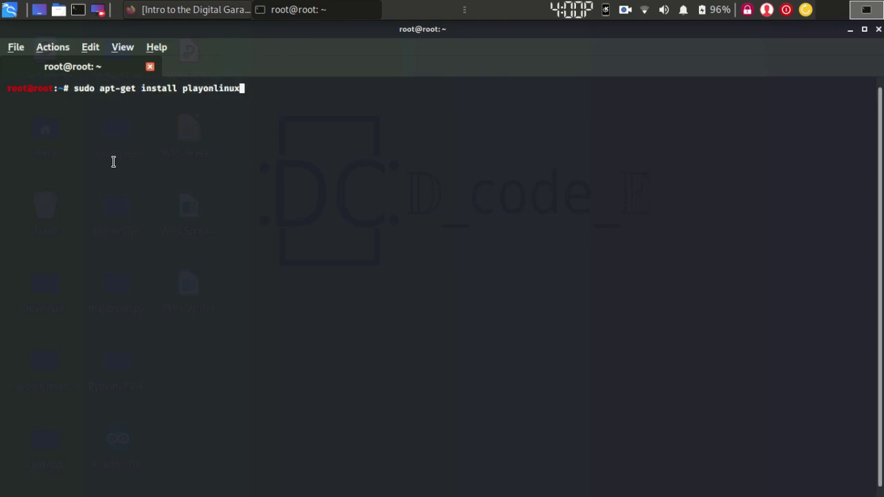
key(Return)
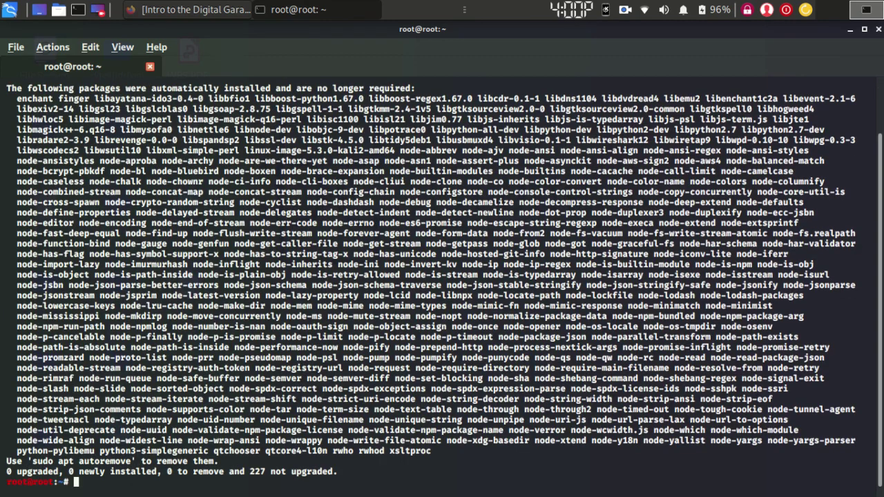
scroll(198, 311, up, 2)
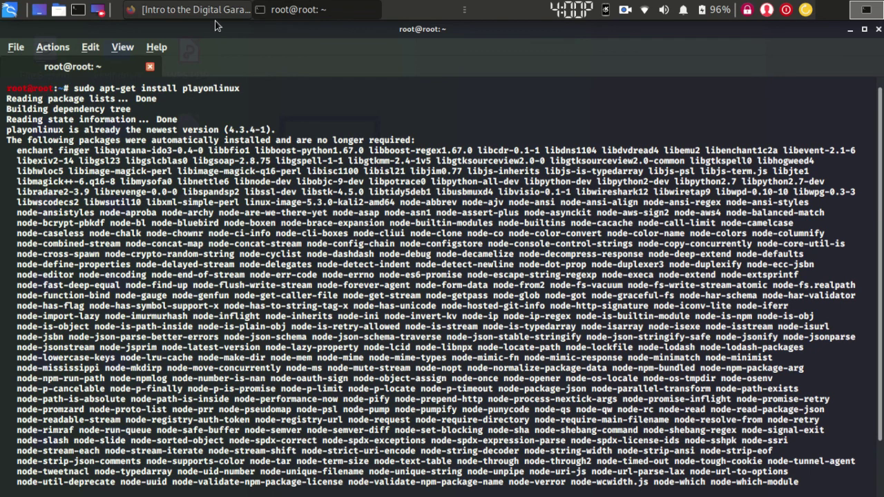
click(58, 10)
click(69, 31)
Browse from File System through usr, share and playonlinux into the python folder.
click(40, 138)
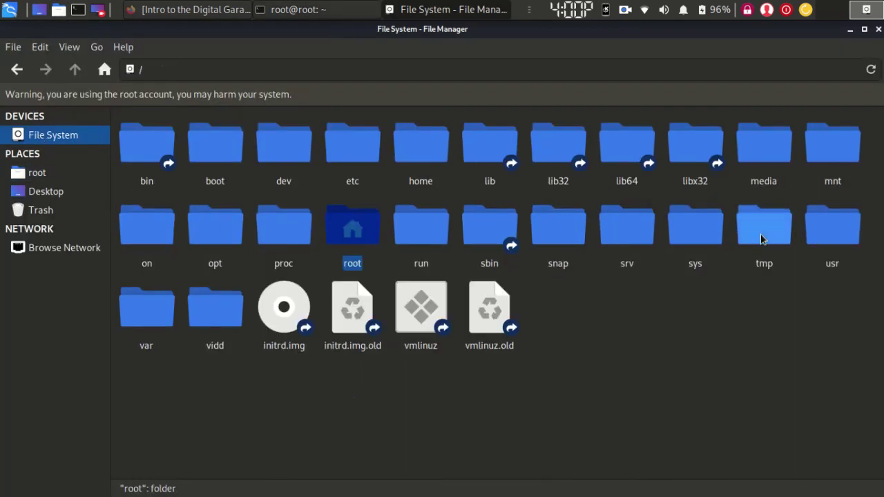
double_click(816, 229)
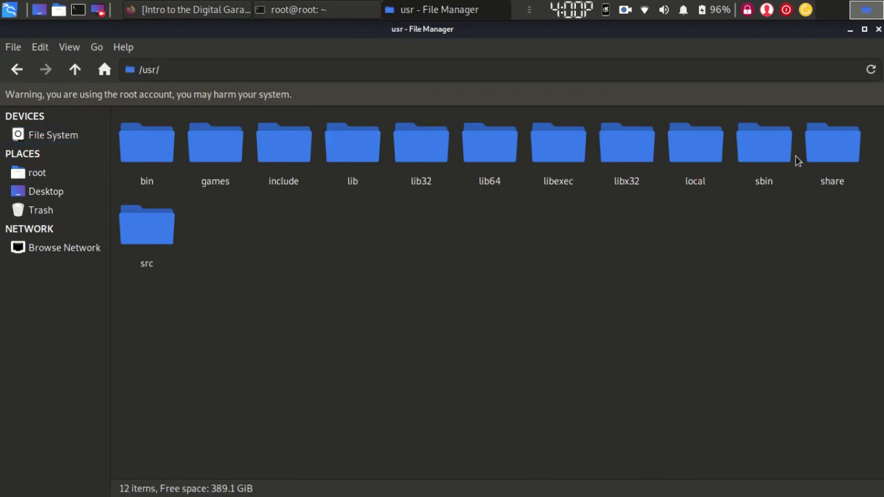
double_click(819, 153)
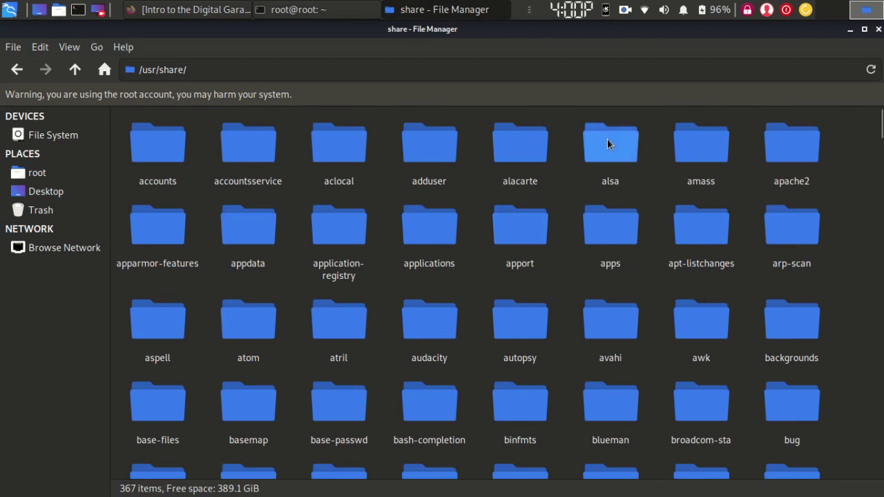
scroll(650, 199, down, 1)
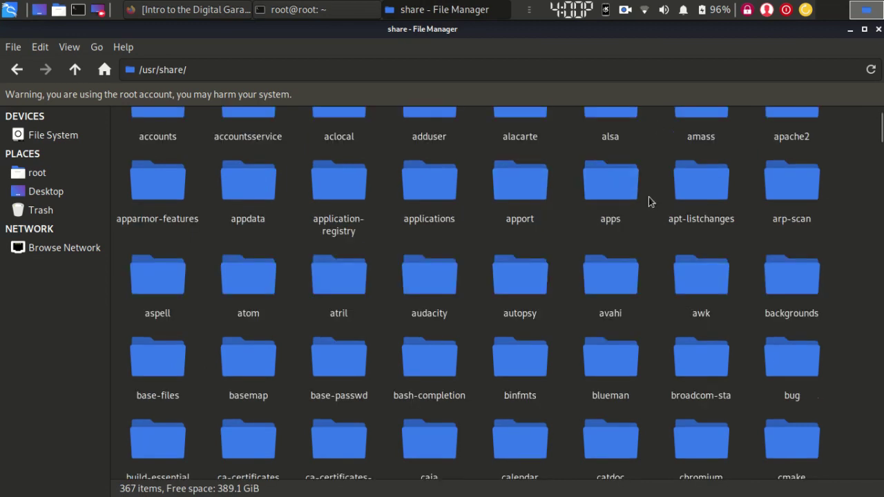
click(880, 169)
drag(880, 170, 854, 373)
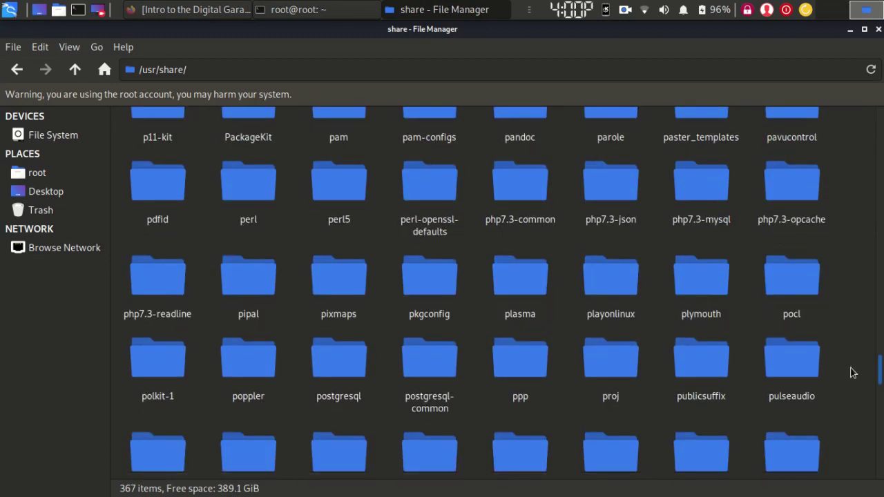
double_click(618, 289)
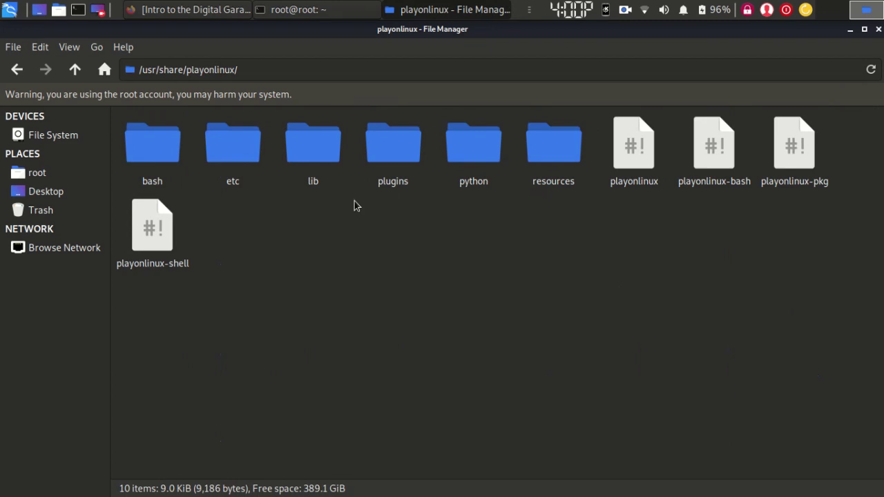
double_click(473, 170)
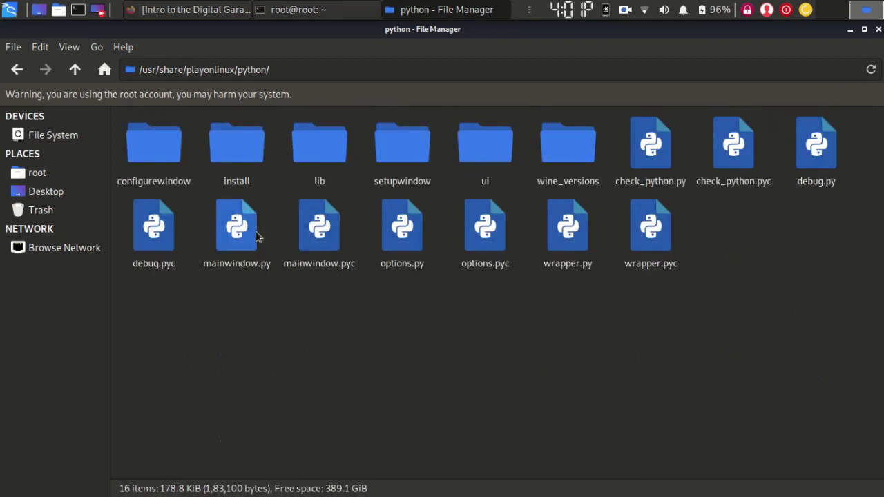
Comment out the root uid check lines in mainwindow.py using Leafpad.
double_click(237, 235)
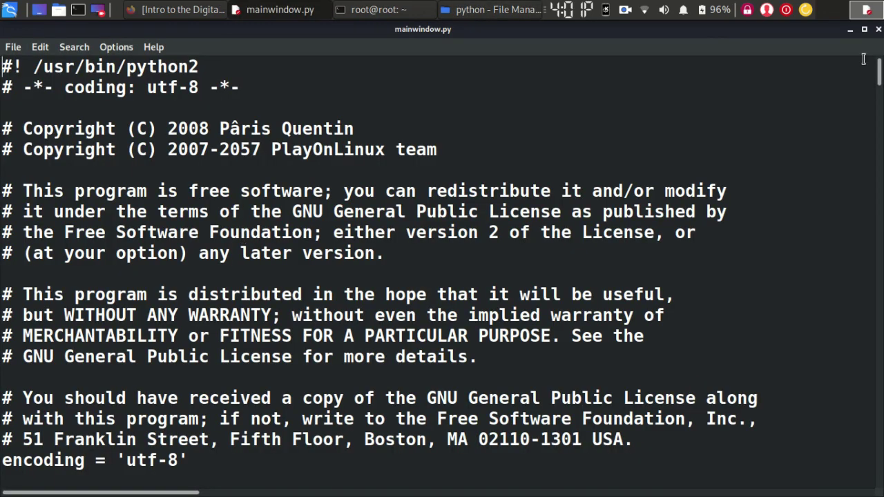
drag(879, 75, 876, 429)
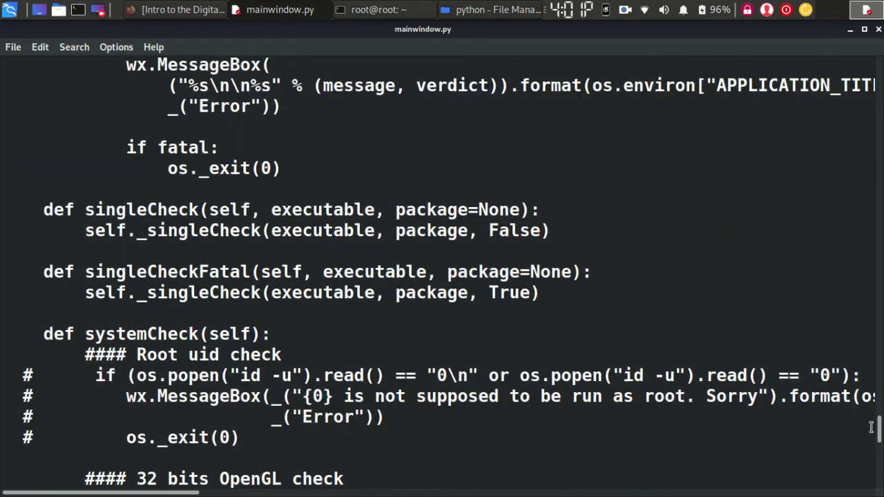
drag(25, 376, 29, 432)
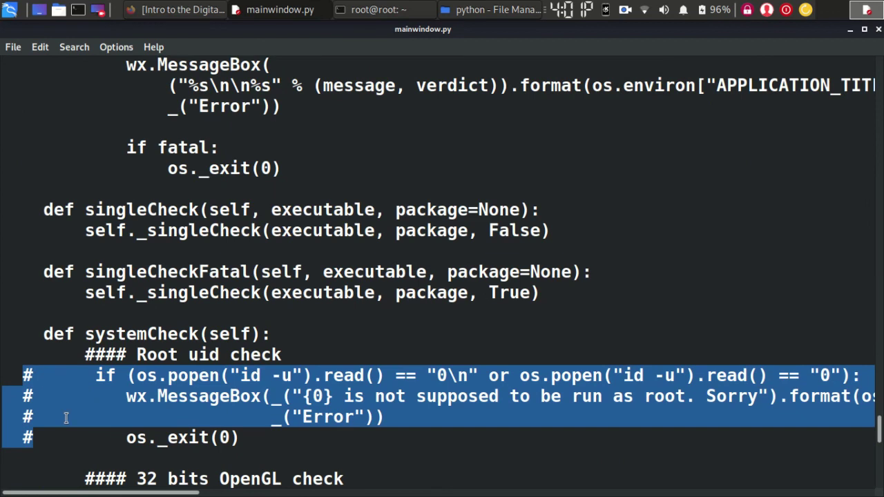
Quit Leafpad and deselect mainwindow.py in the File Manager.
click(22, 47)
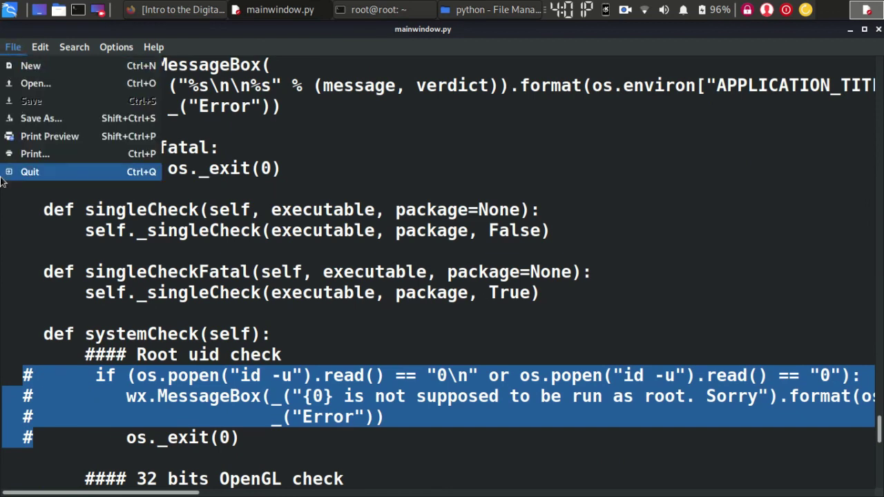
click(181, 192)
click(878, 29)
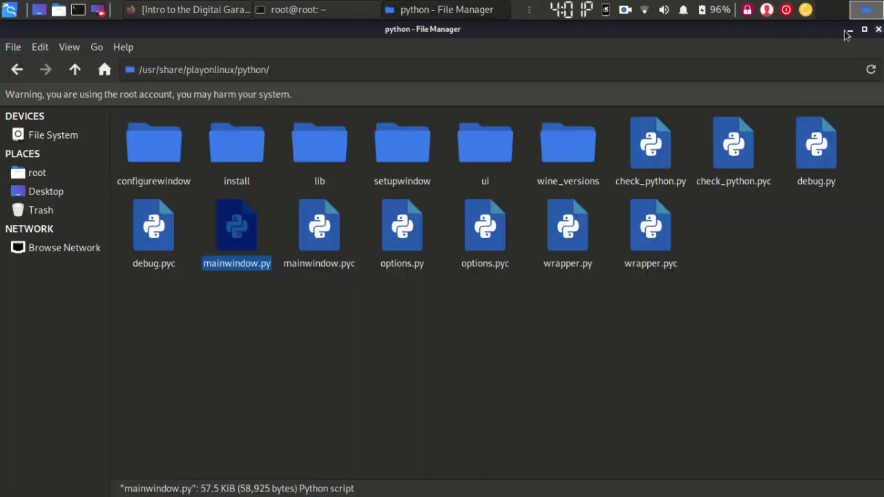
click(313, 353)
Open lib/sources with line numbers and confirm lines 19–23 are commented out.
key(BackSpace)
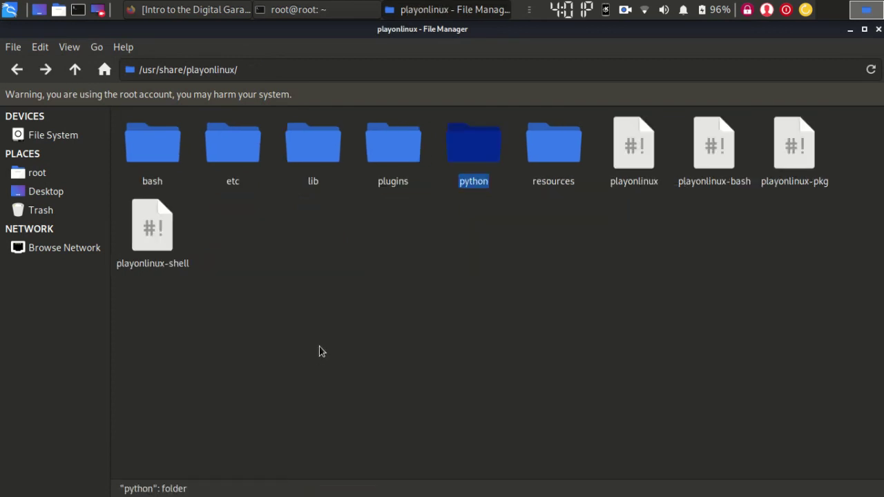
double_click(288, 155)
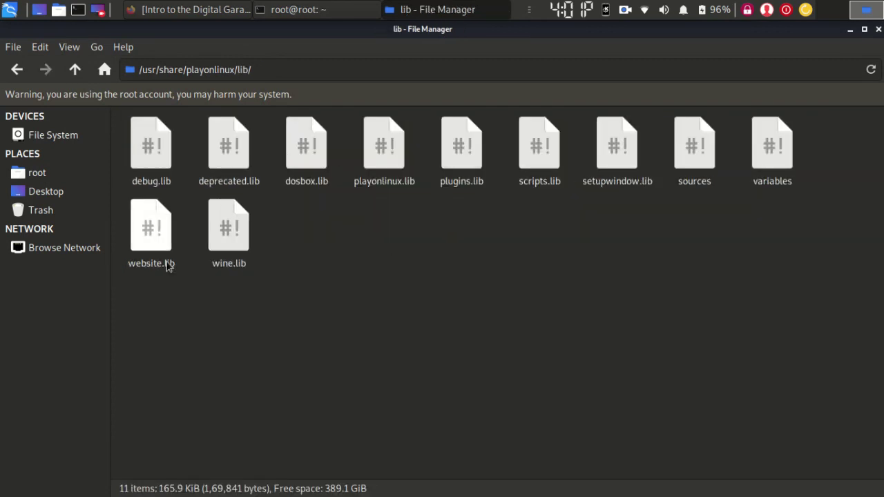
double_click(711, 171)
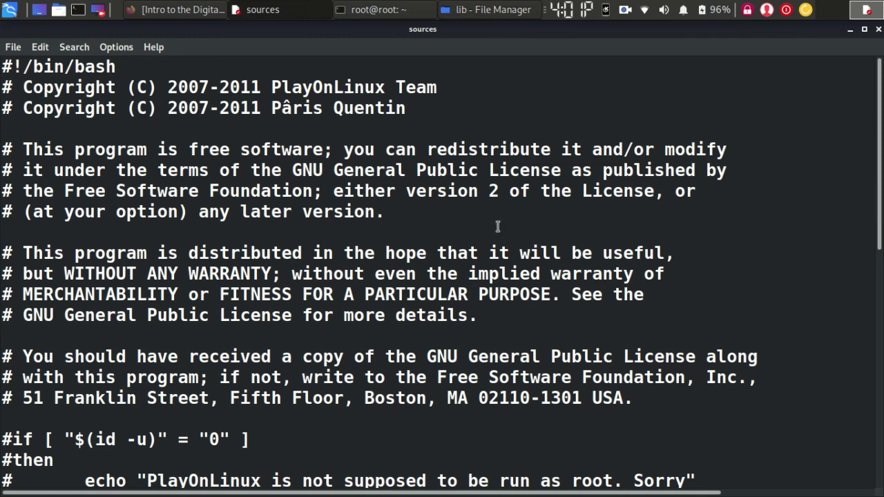
click(116, 47)
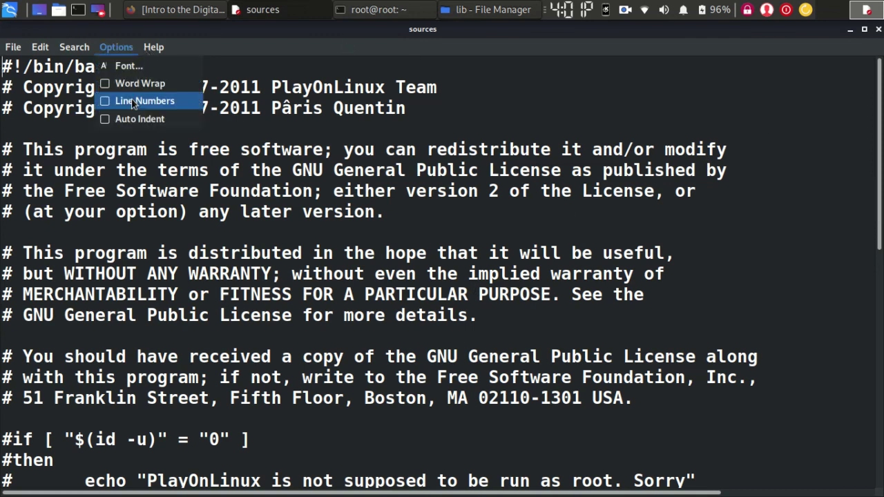
click(137, 97)
scroll(350, 301, down, 1)
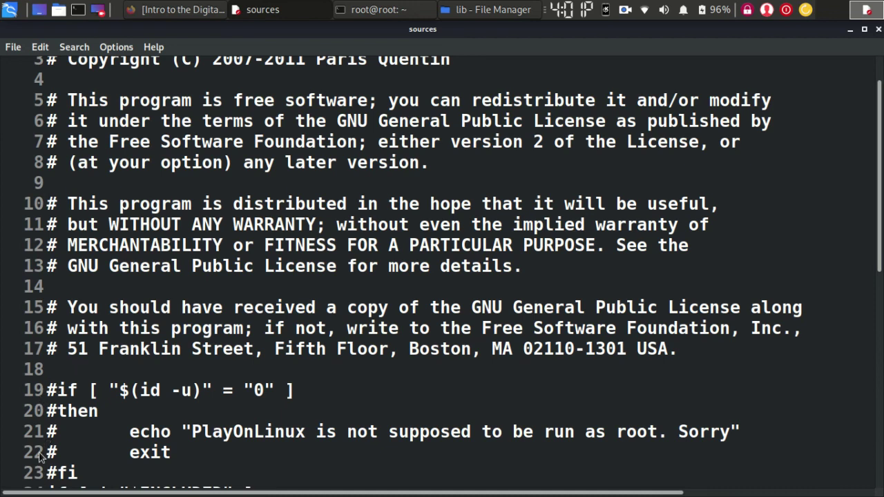
click(17, 50)
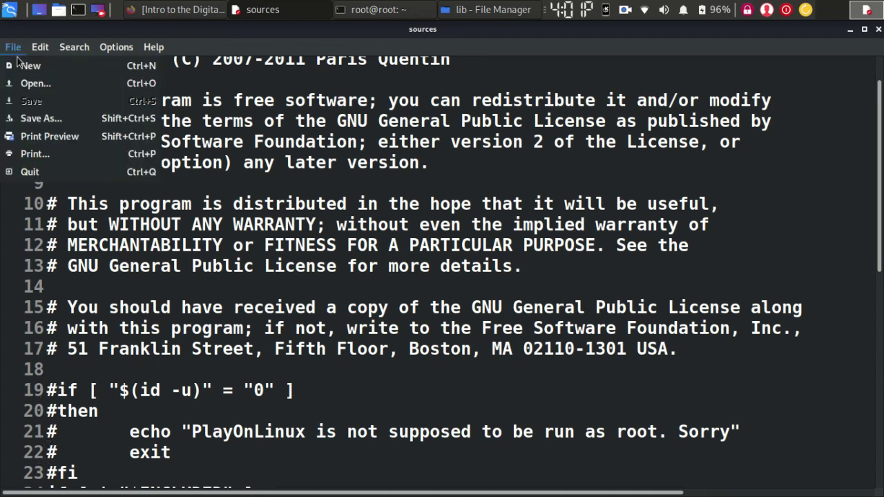
click(4, 258)
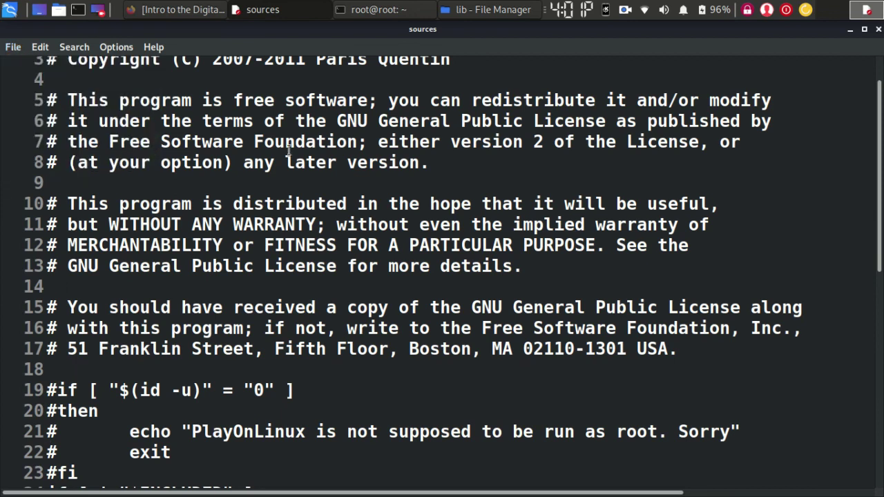
Close the sources editor and launch PlayOnLinux from the Accessories menu category.
click(879, 29)
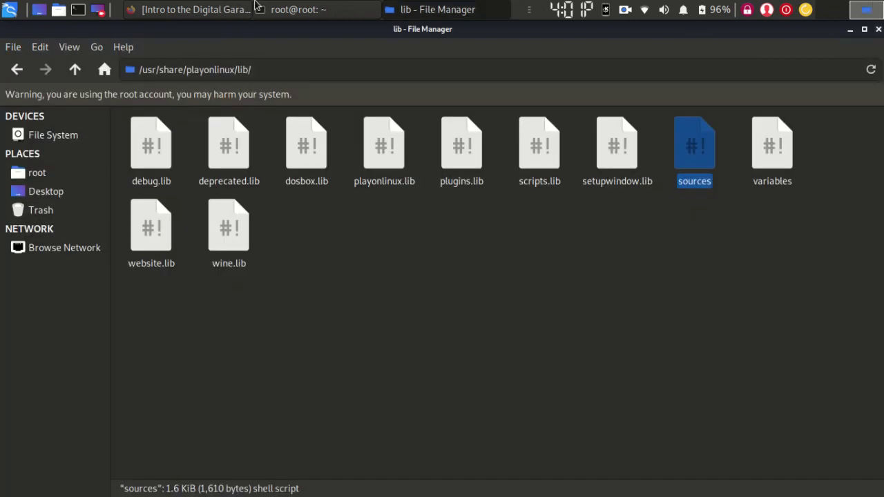
click(10, 10)
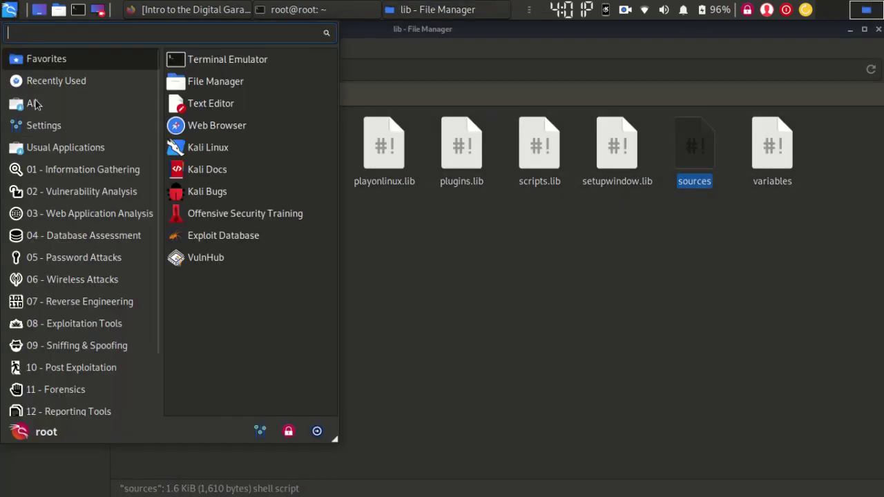
click(35, 146)
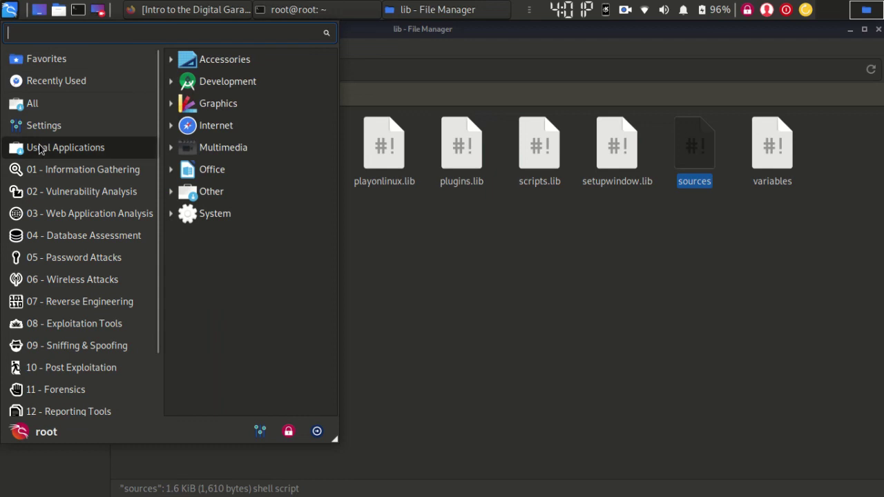
click(259, 65)
click(256, 371)
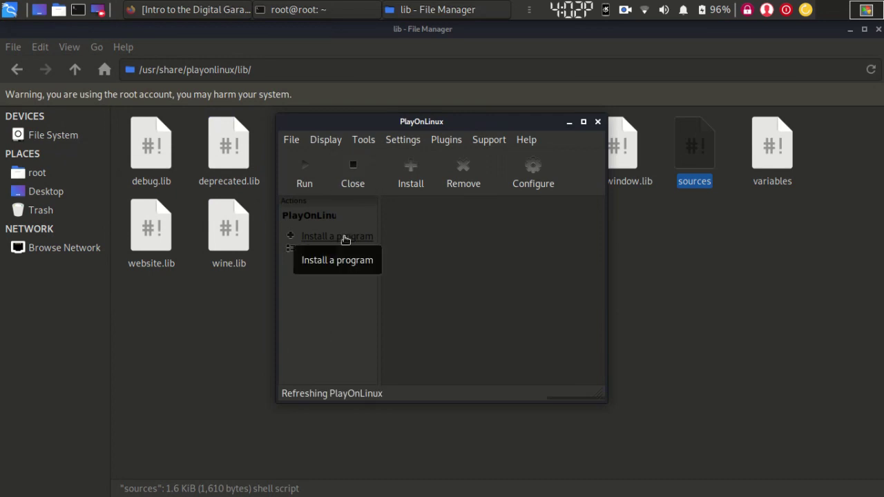
Under Install a program, choose Install a non-listed program.
click(344, 237)
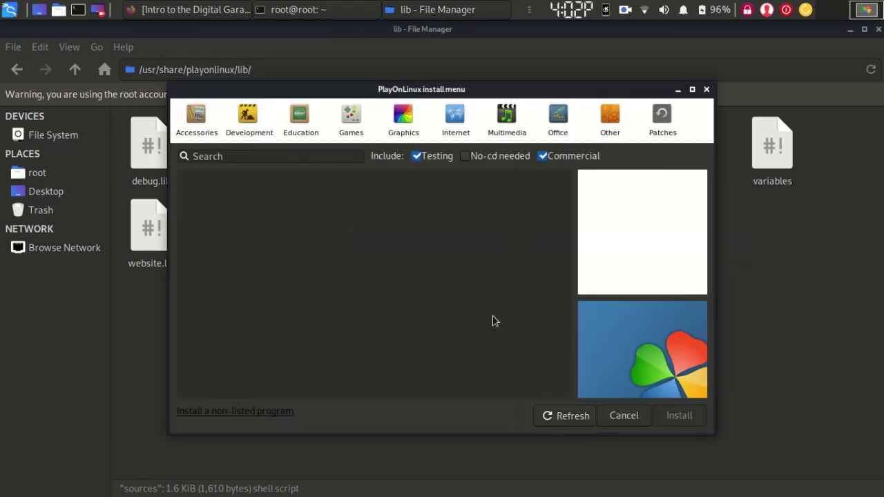
click(257, 411)
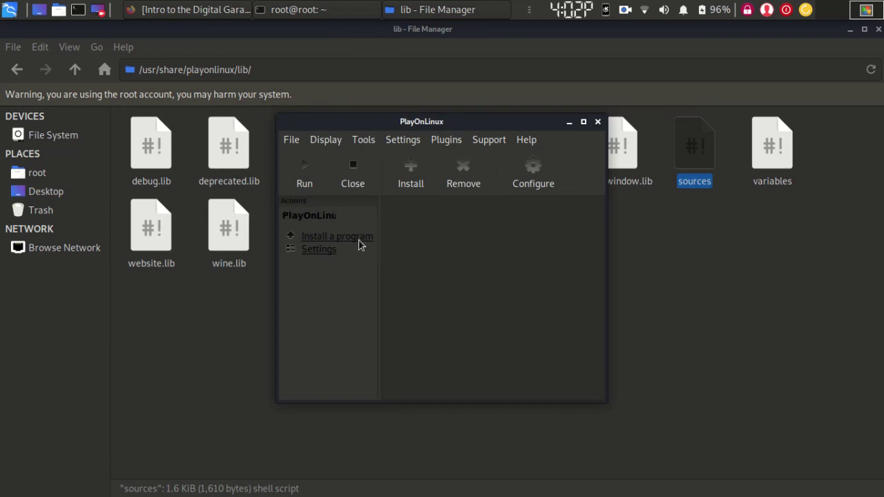
click(359, 241)
click(226, 413)
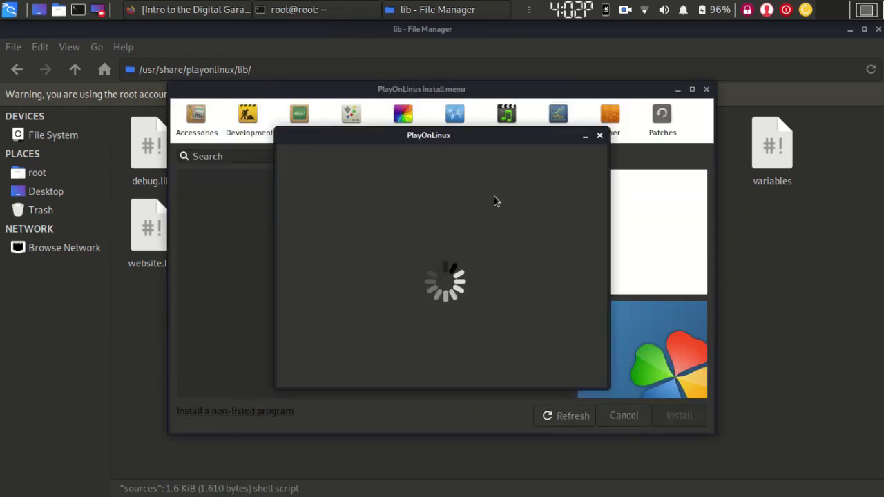
Choose to install in a new virtual drive named farcry3.
click(511, 371)
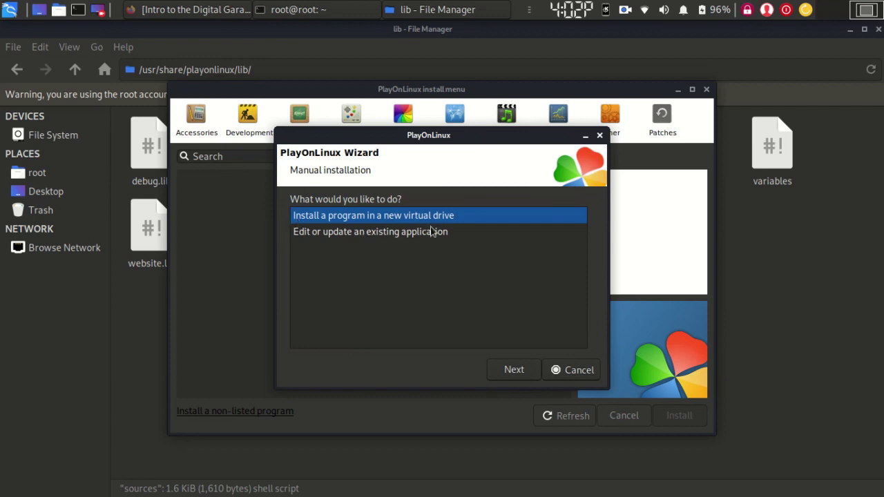
click(508, 369)
click(351, 224)
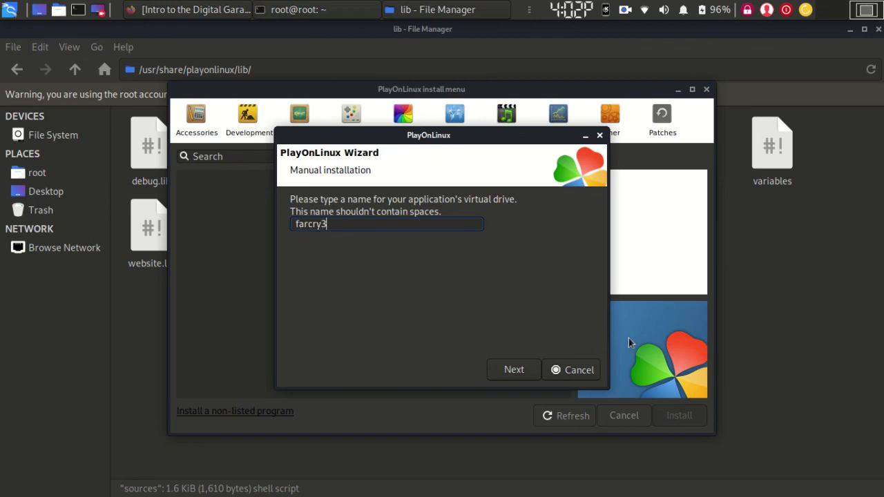
click(514, 370)
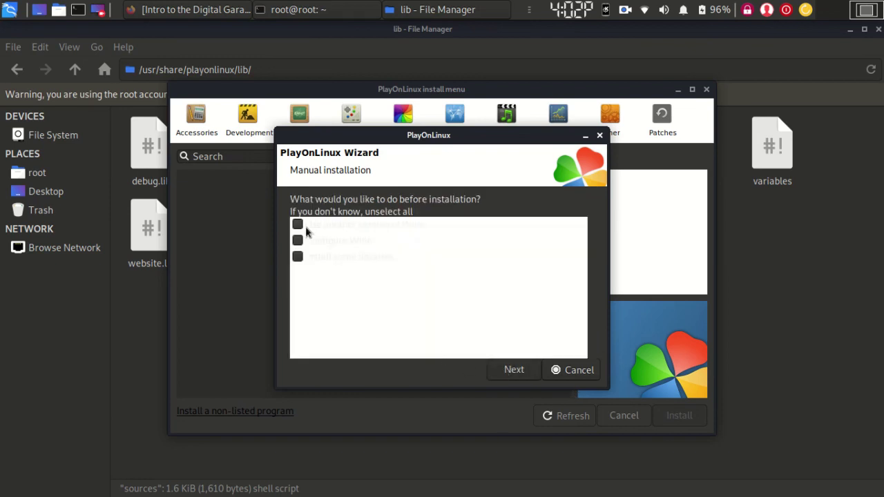
Use the System Wine version with a 64-bit installation and start creating the drive.
click(301, 225)
click(511, 369)
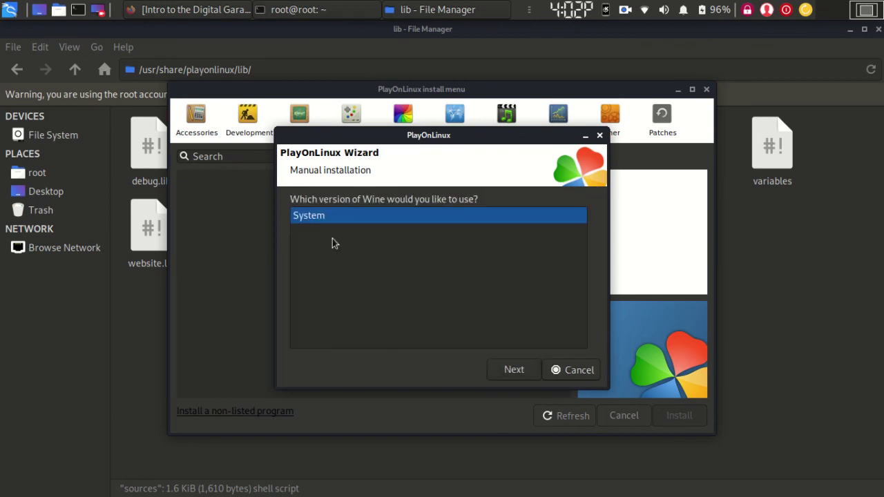
click(508, 368)
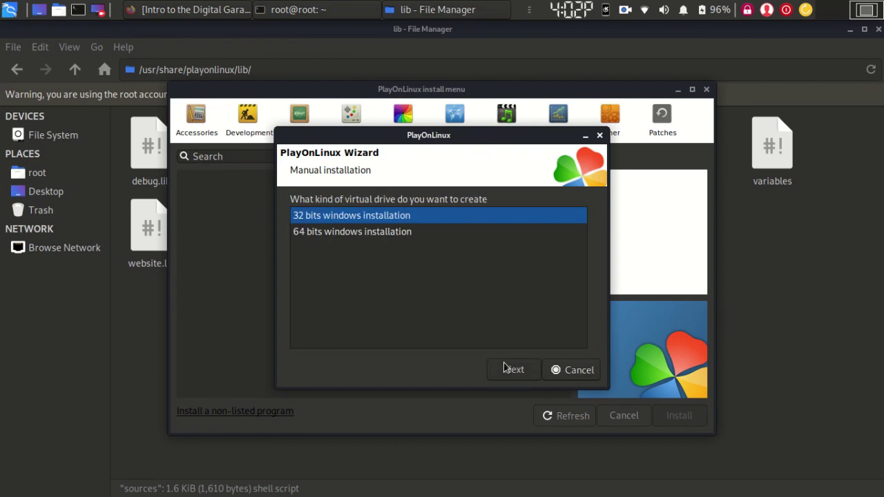
click(387, 233)
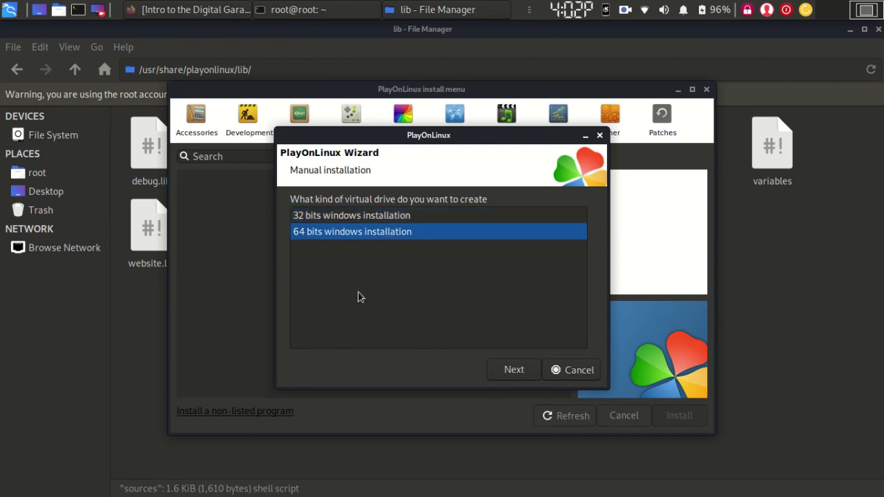
click(511, 370)
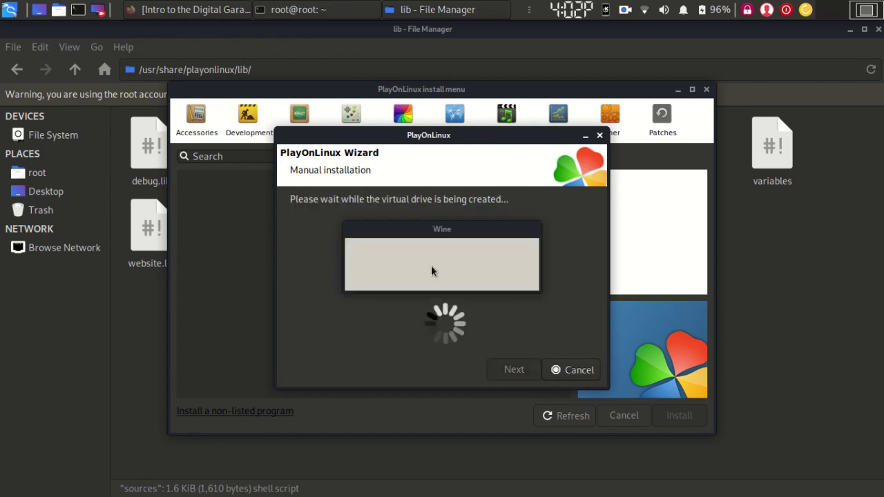